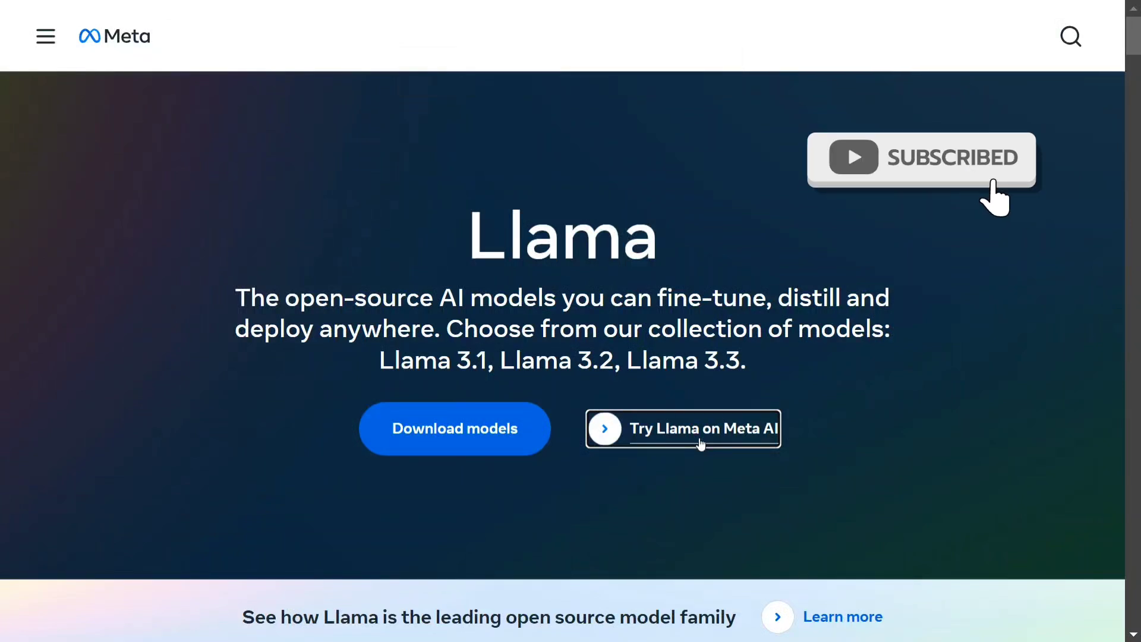
scroll(701, 443, "down", 5)
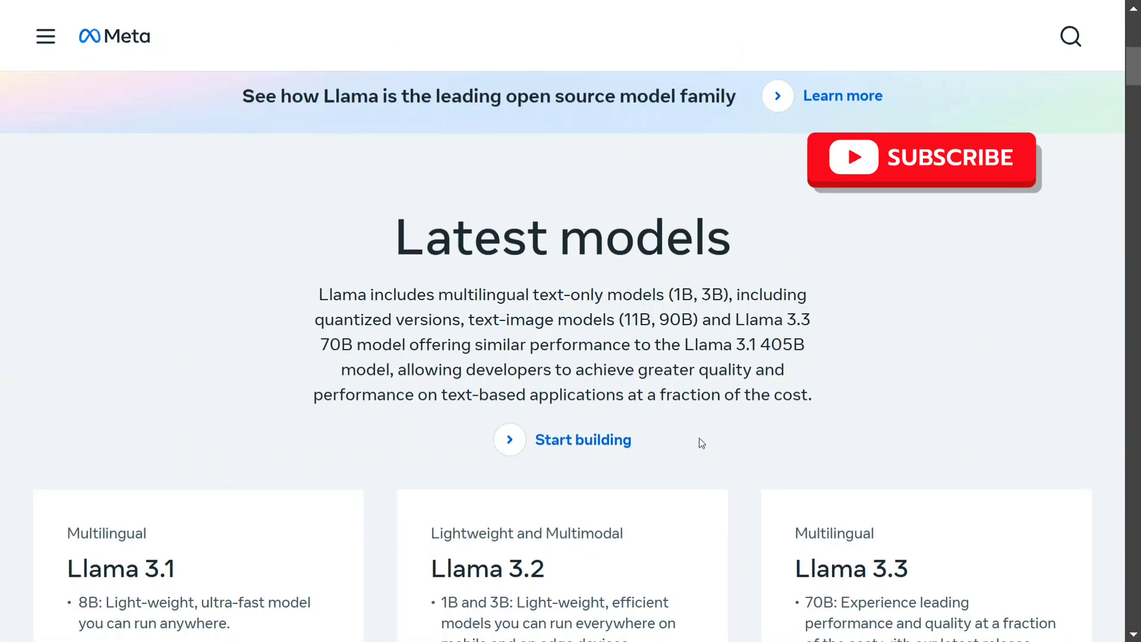
scroll(701, 443, "down", 3)
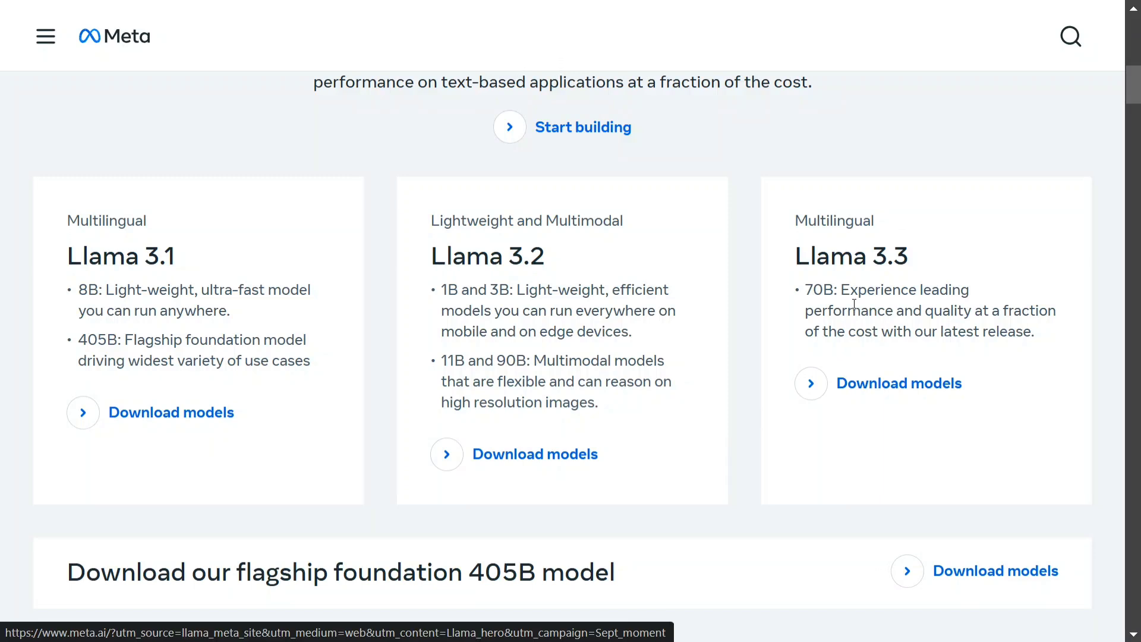
Step: Select the Llama 3.3 70B description text on the llama.com Latest models card
left_click_drag(841, 290, 1050, 331)
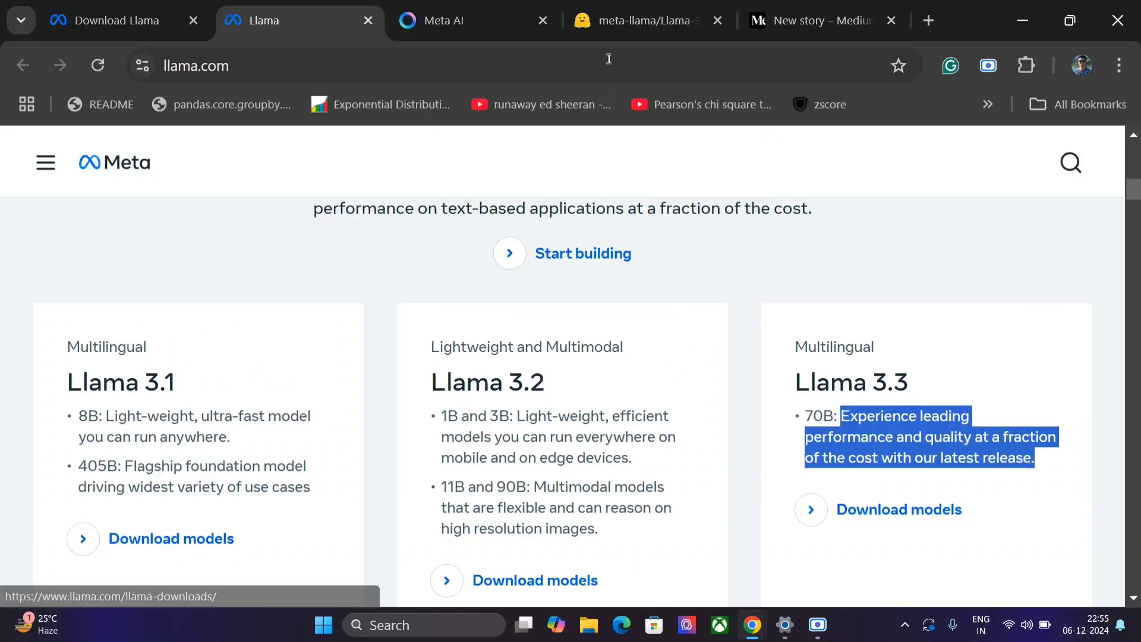
Step: Show the Hugging Face Llama-3.3-70B-Instruct model page in full screen
left_click(622, 15)
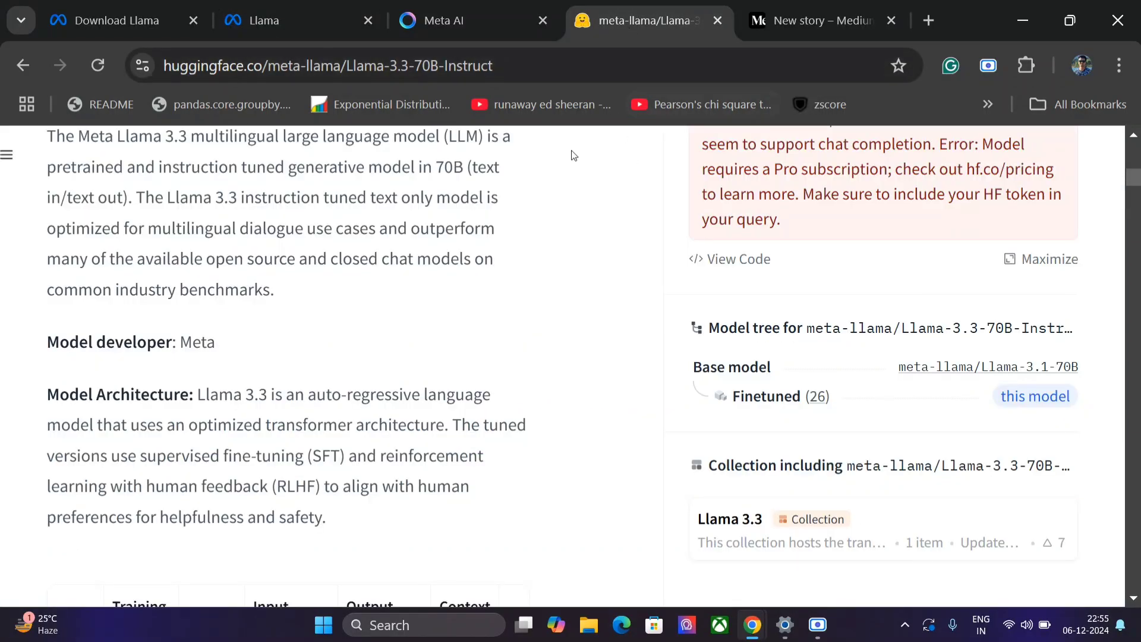
key("F11")
scroll(288, 314, "up", 5)
scroll(288, 313, "up", 4)
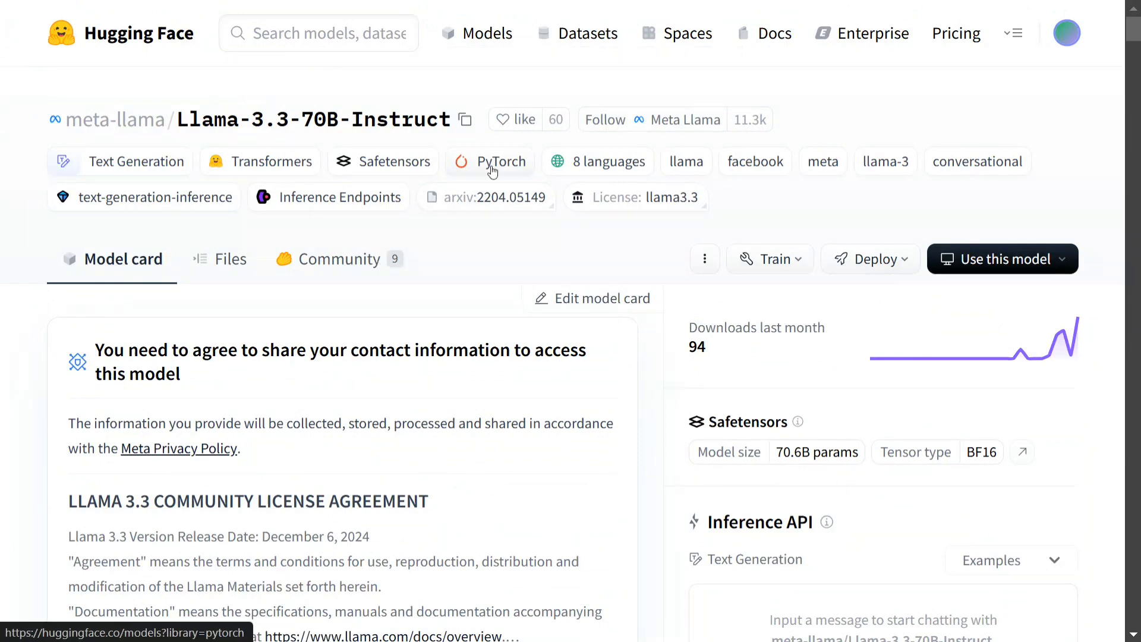
scroll(201, 353, "down", 2)
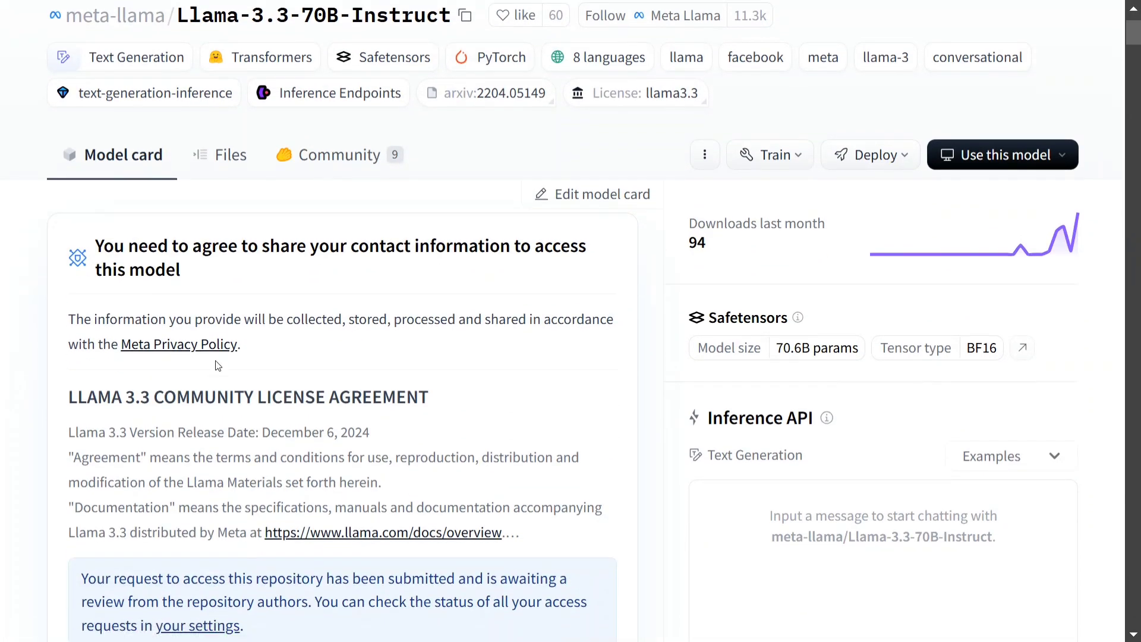
scroll(215, 365, "down", 2)
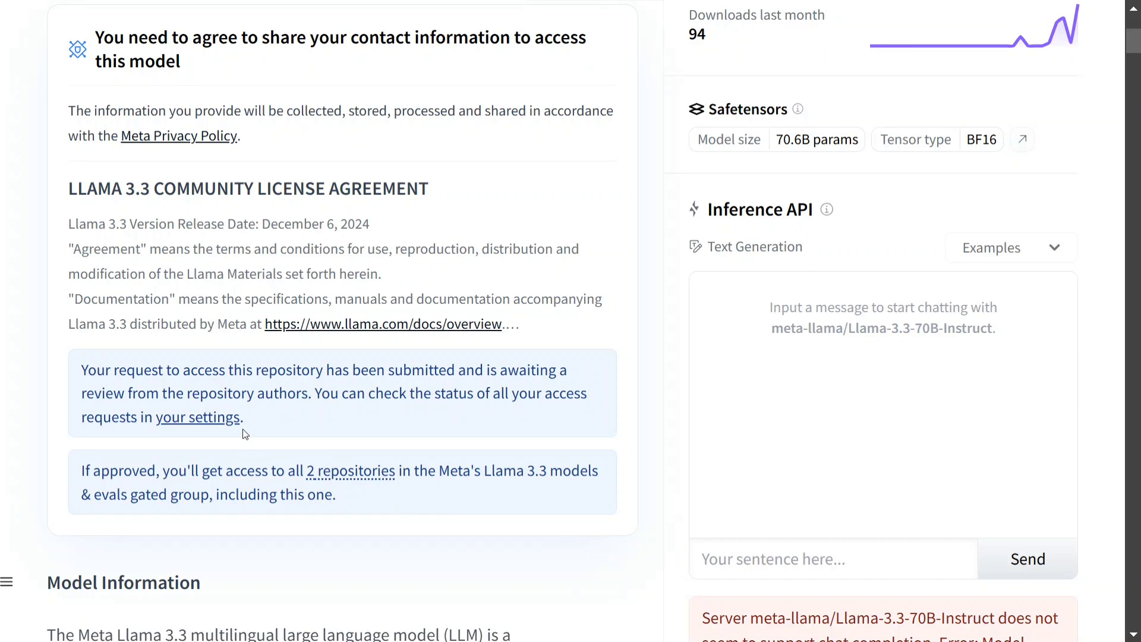
scroll(329, 386, "down", 5)
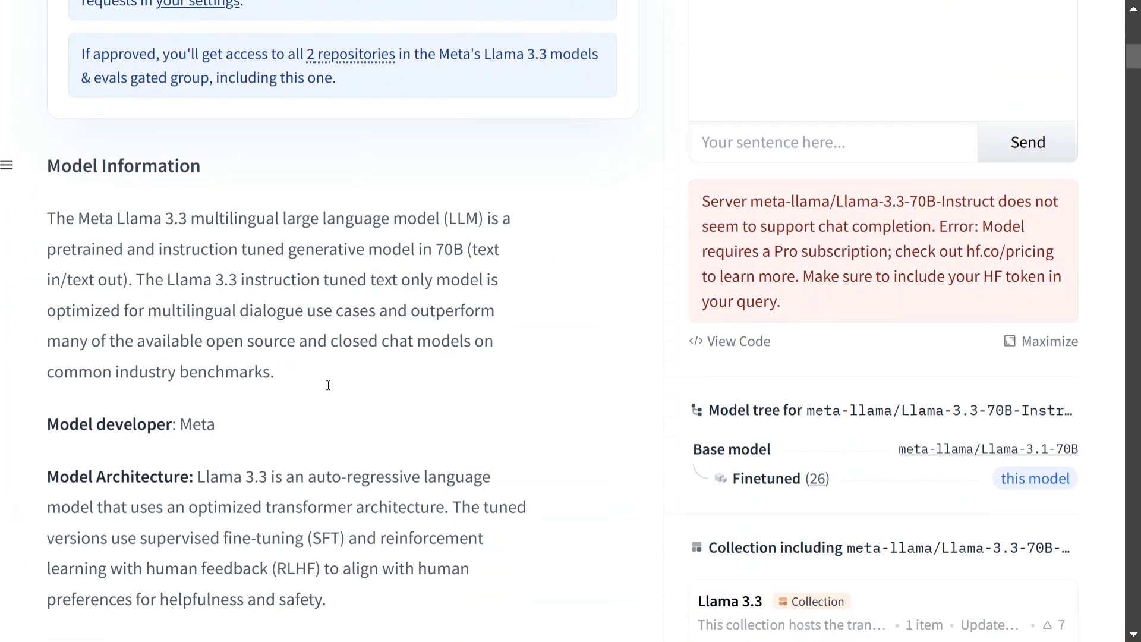
scroll(327, 384, "down", 2)
Step: Select the Model Architecture paragraph on the Llama-3.3-70B-Instruct model card
left_click_drag(329, 392, 189, 272)
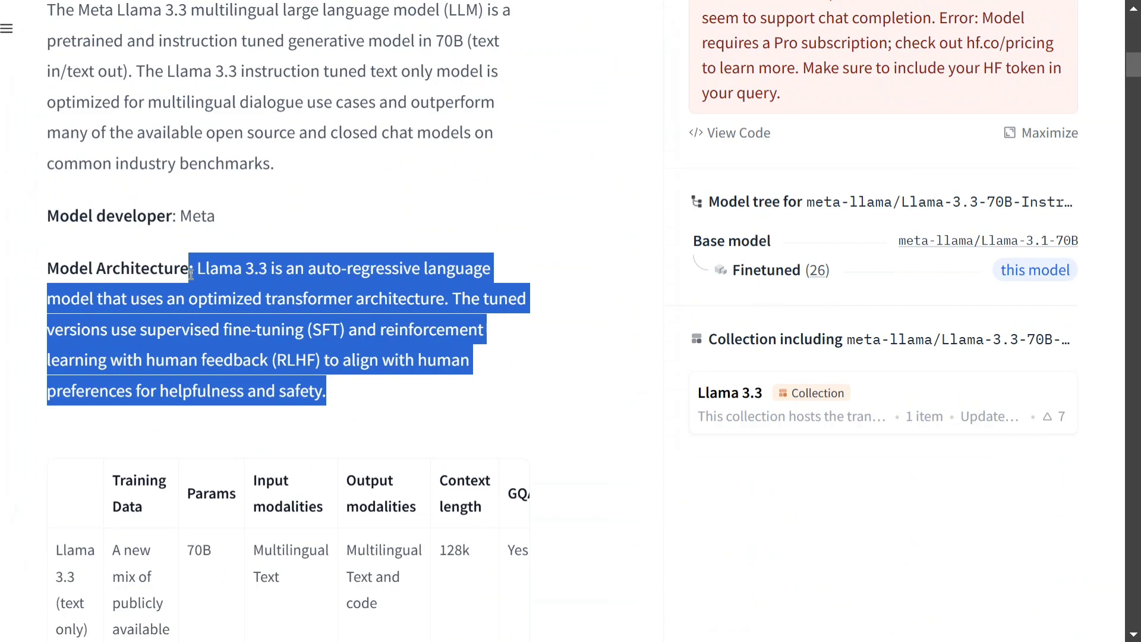
scroll(190, 273, "down", 2)
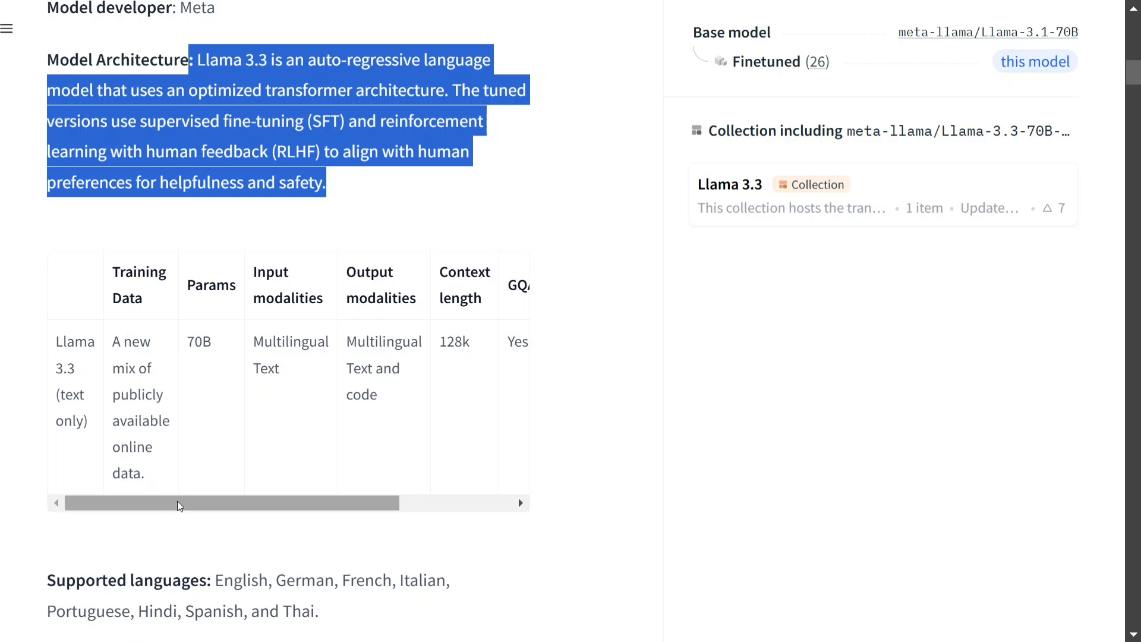
left_click_drag(178, 506, 291, 505)
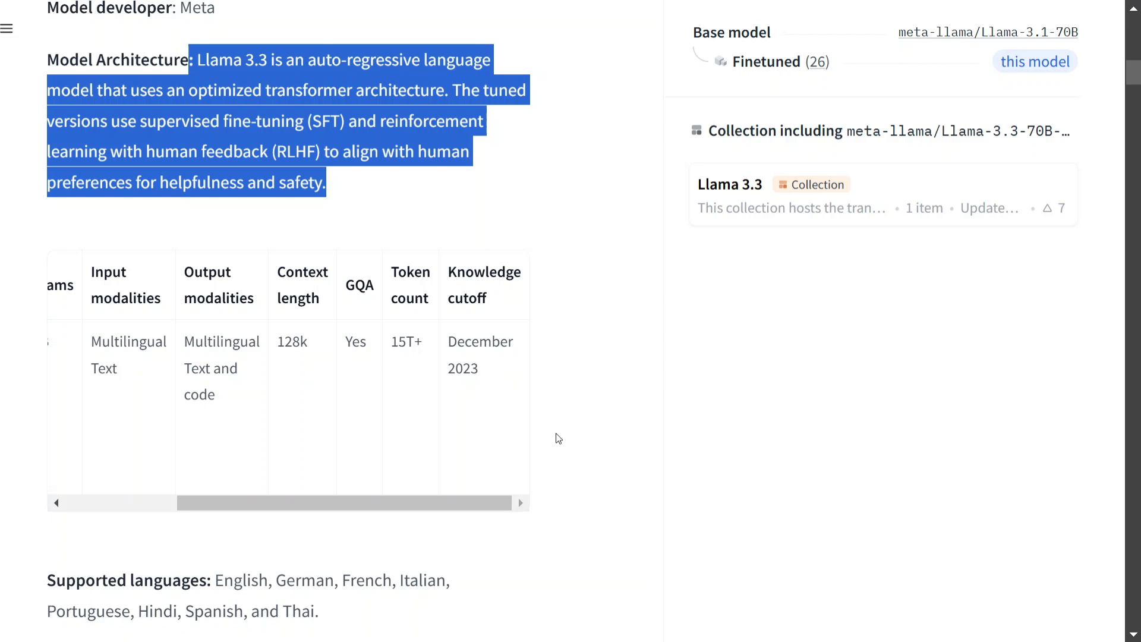
scroll(610, 393, "down", 3)
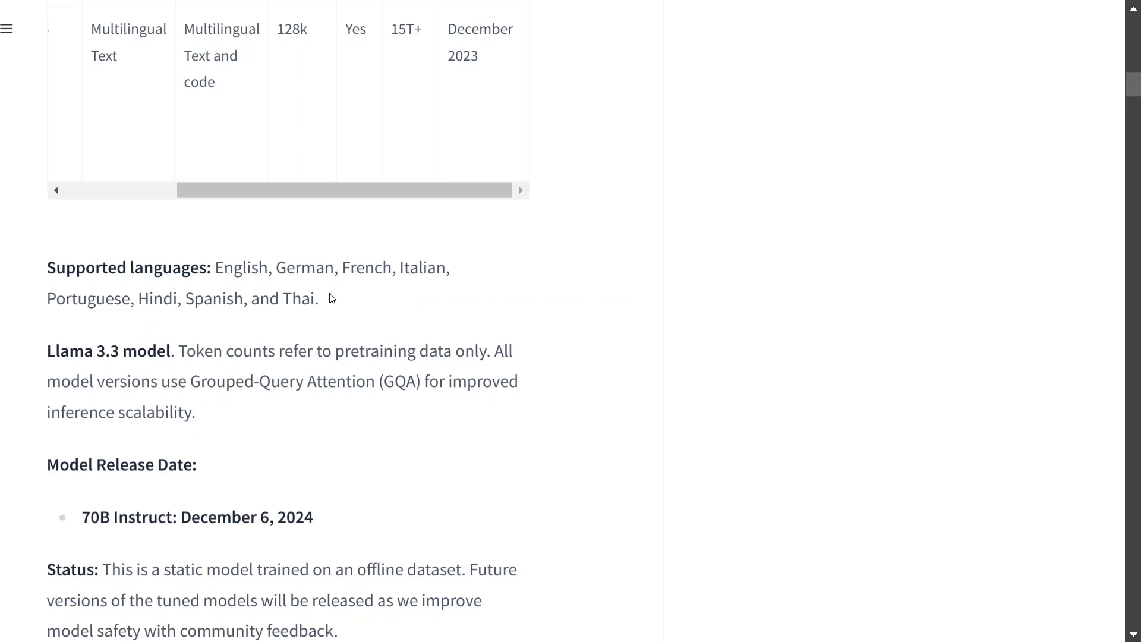
scroll(280, 359, "down", 1)
scroll(280, 359, "down", 1)
scroll(280, 359, "down", 3)
scroll(281, 360, "down", 2)
scroll(280, 360, "down", 2)
scroll(282, 361, "down", 3)
scroll(281, 361, "down", 5)
scroll(281, 360, "down", 2)
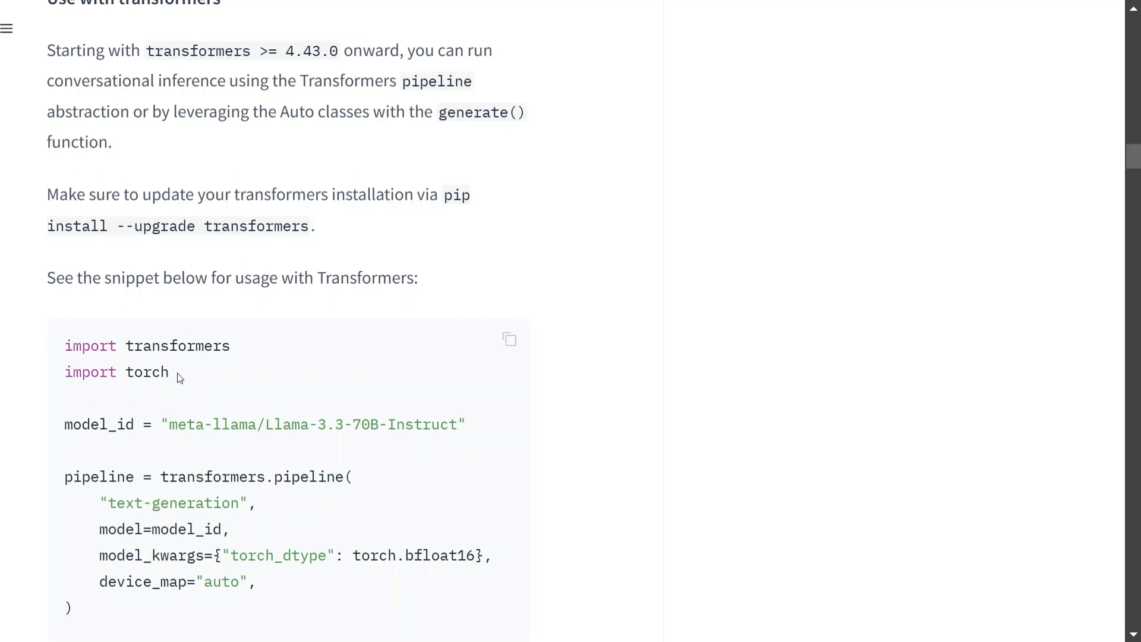
scroll(178, 374, "down", 2)
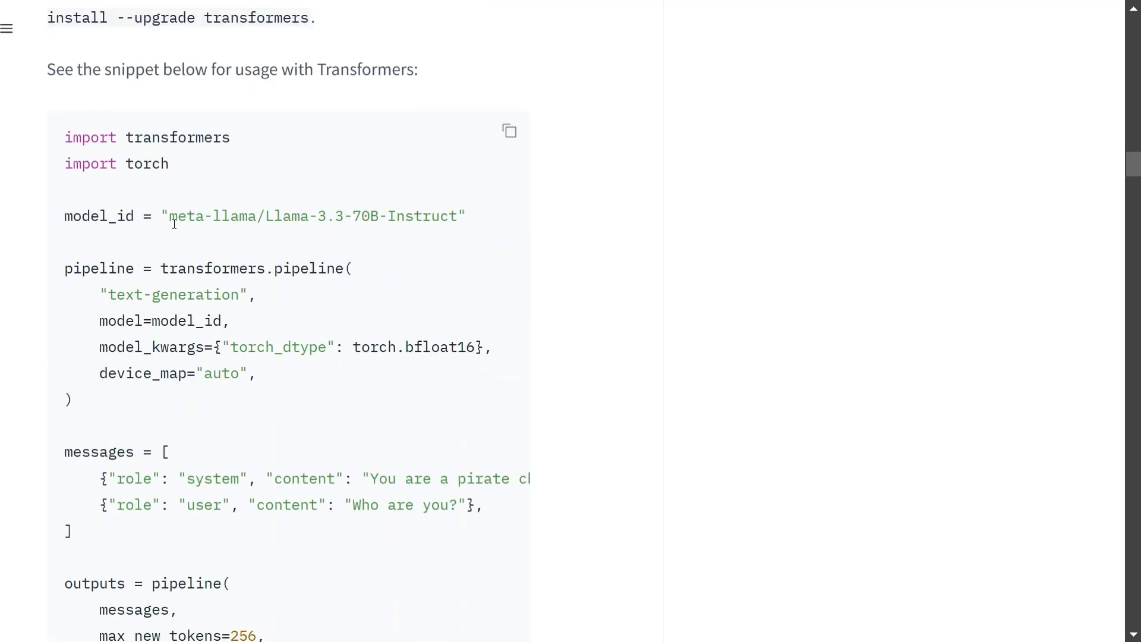
Step: Select the 'meta-llama/Llama-3.3-70B-Instruct' model_id string in the transformers snippet
left_click_drag(170, 216, 473, 219)
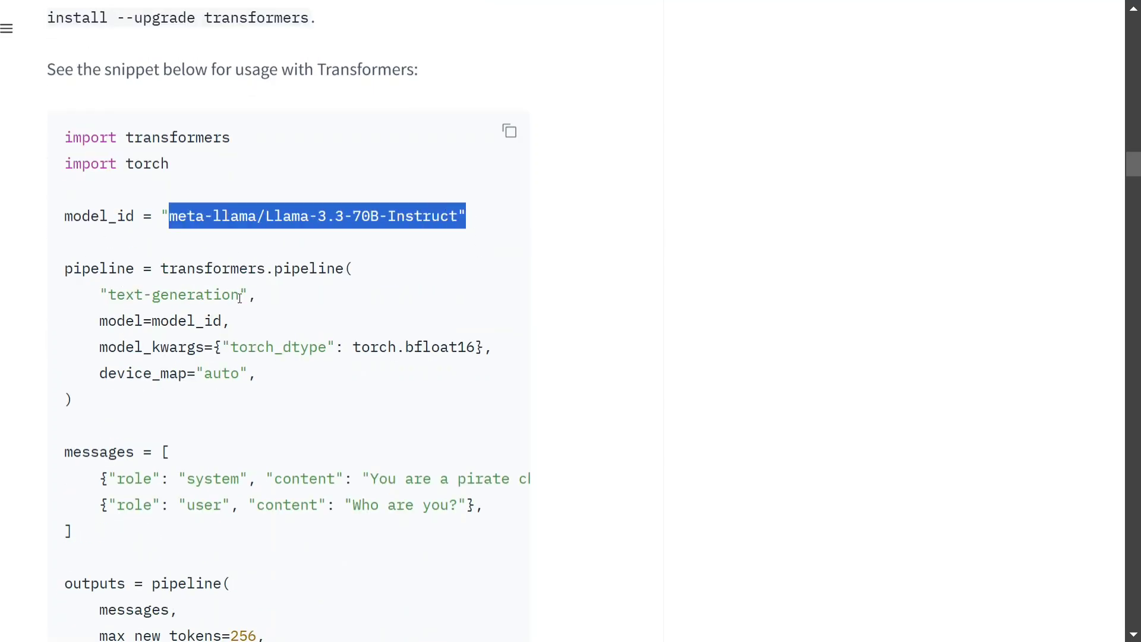
scroll(239, 373, "down", 2)
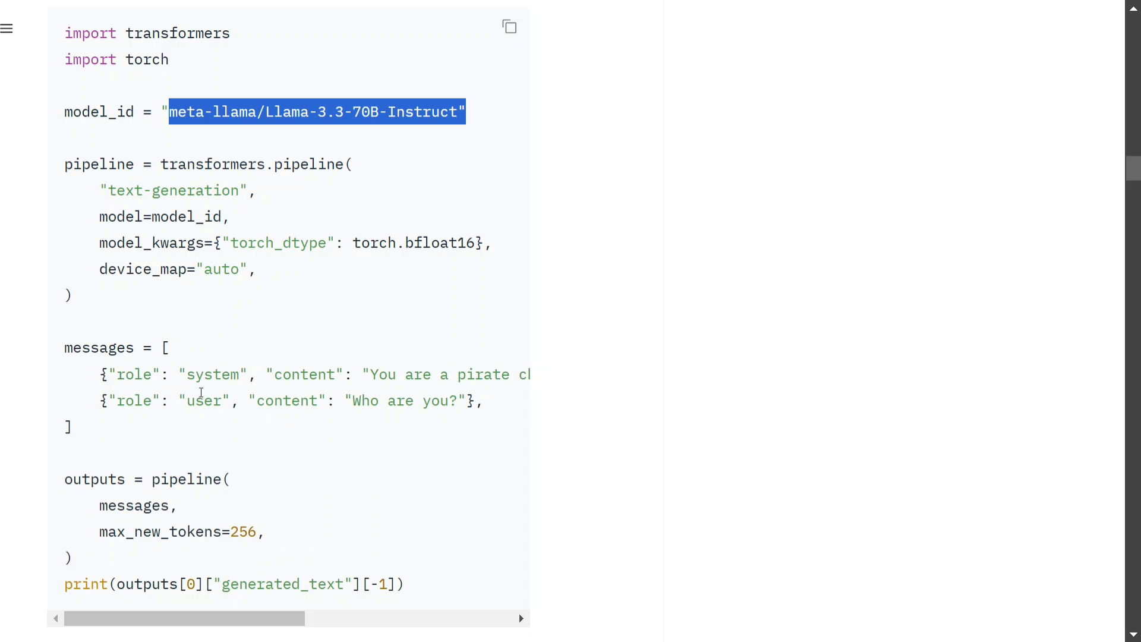
scroll(204, 393, "down", 2)
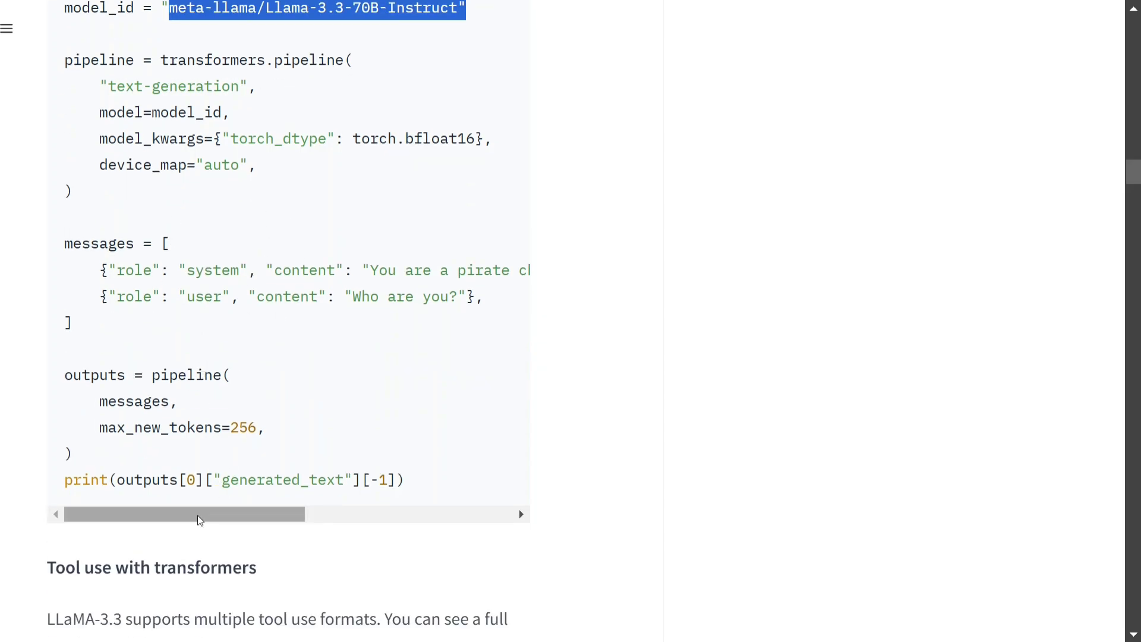
scroll(199, 516, "down", 2)
scroll(198, 516, "up", 2)
scroll(191, 509, "up", 4)
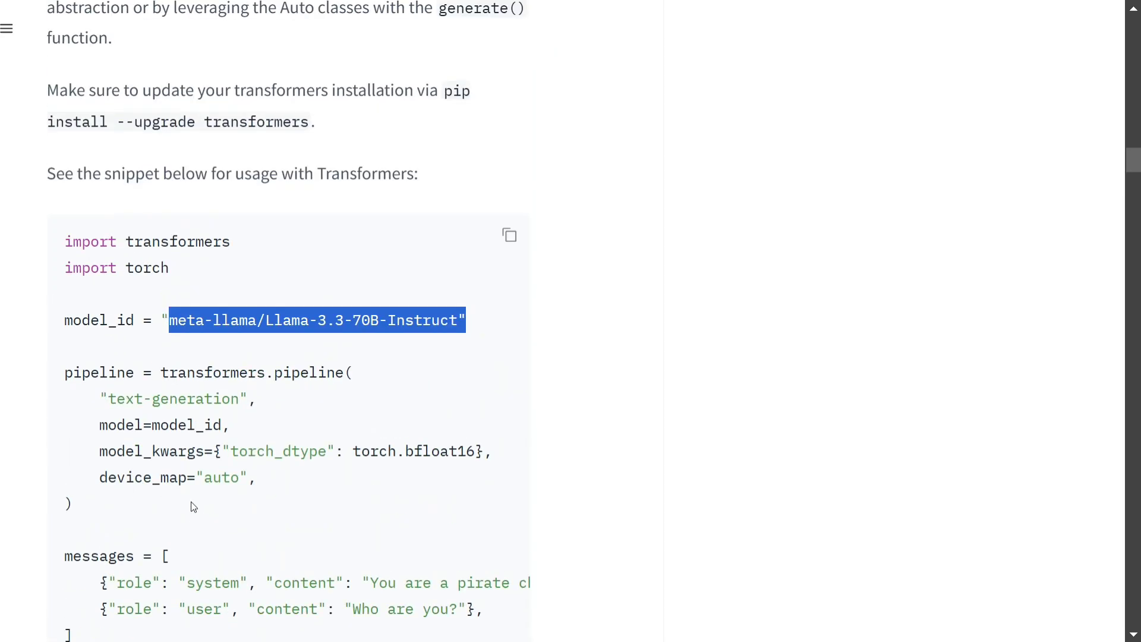
scroll(205, 448, "down", 5)
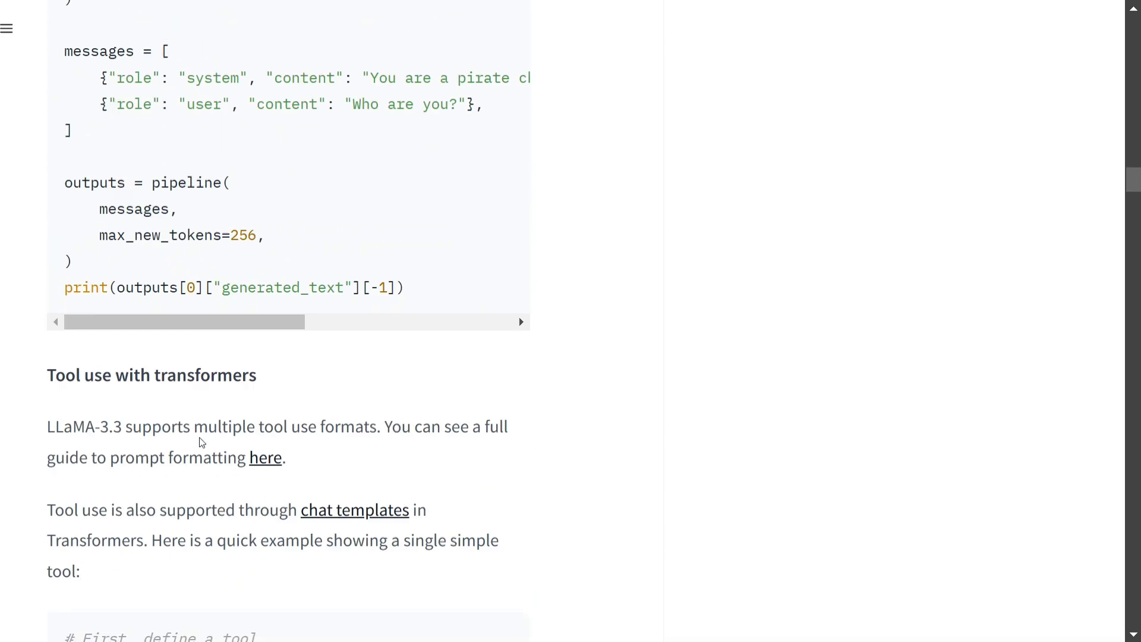
scroll(201, 441, "down", 1)
scroll(200, 439, "down", 2)
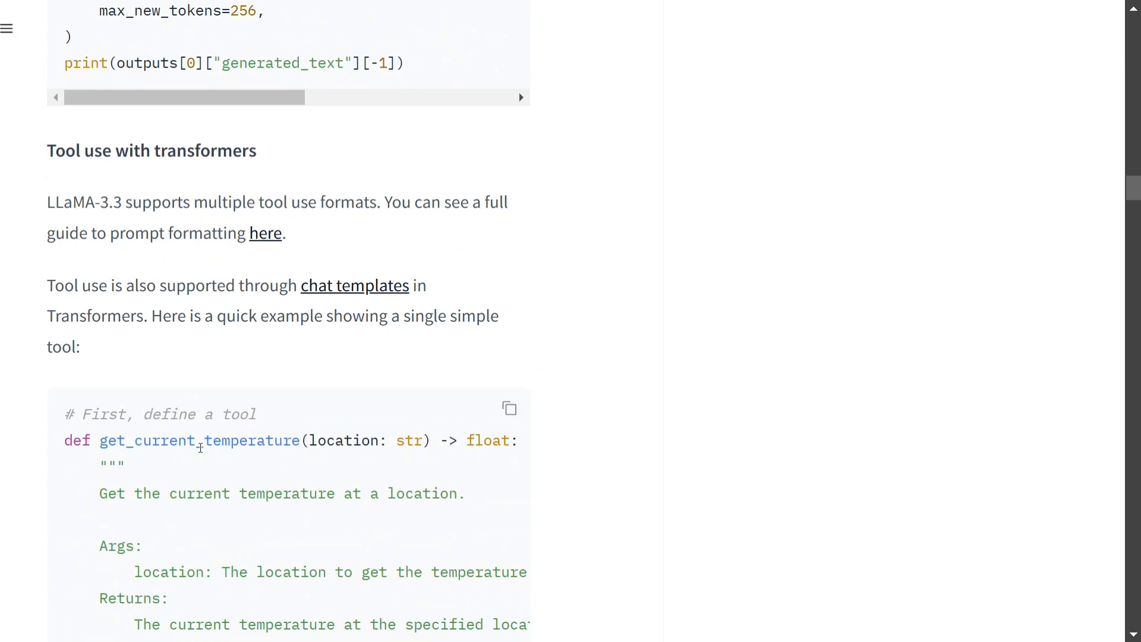
Step: Leave full screen and show the 'New story – Medium' draft in full screen
key("F11")
key("ctrl+Tab")
key("F11")
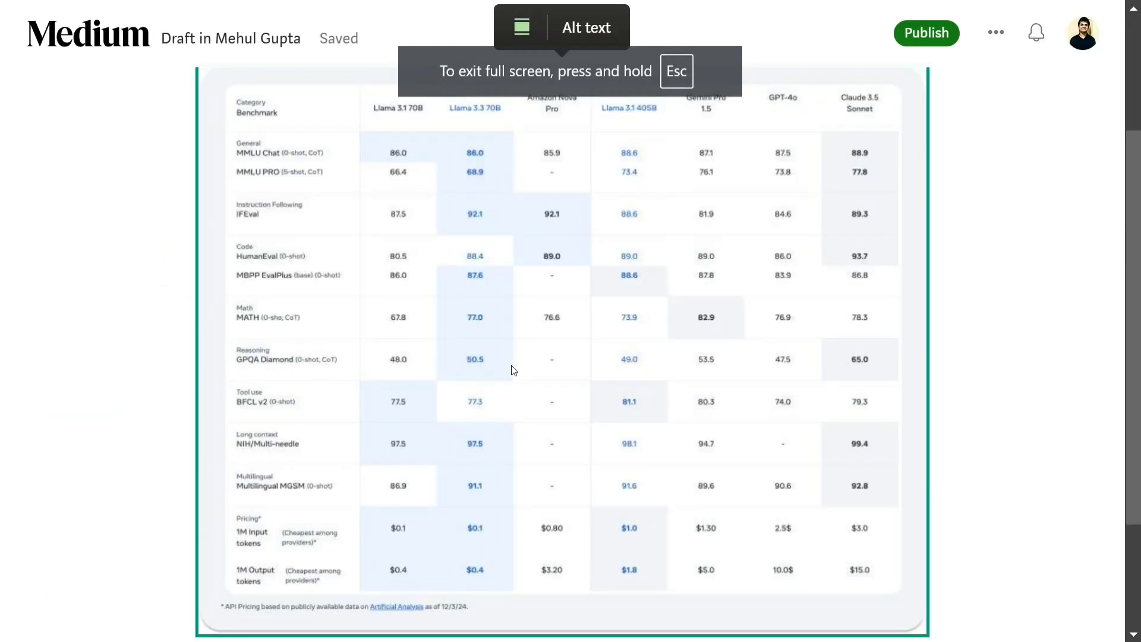
scroll(352, 314, "up", 5, "ctrl")
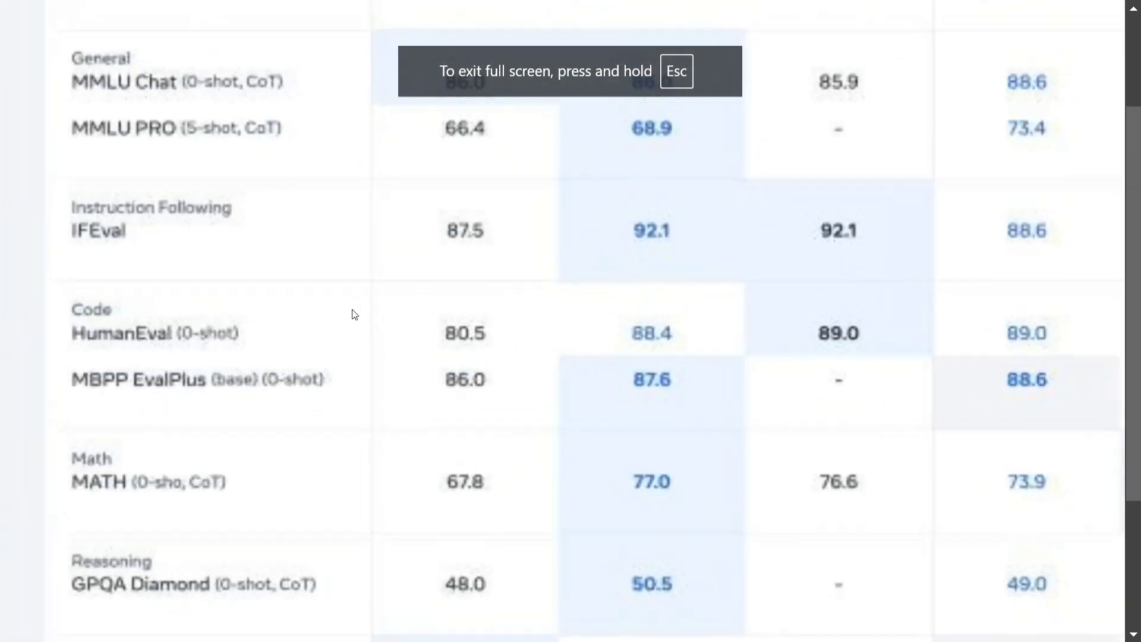
scroll(352, 314, "down", 3, "ctrl")
scroll(351, 315, "up", 1, "ctrl")
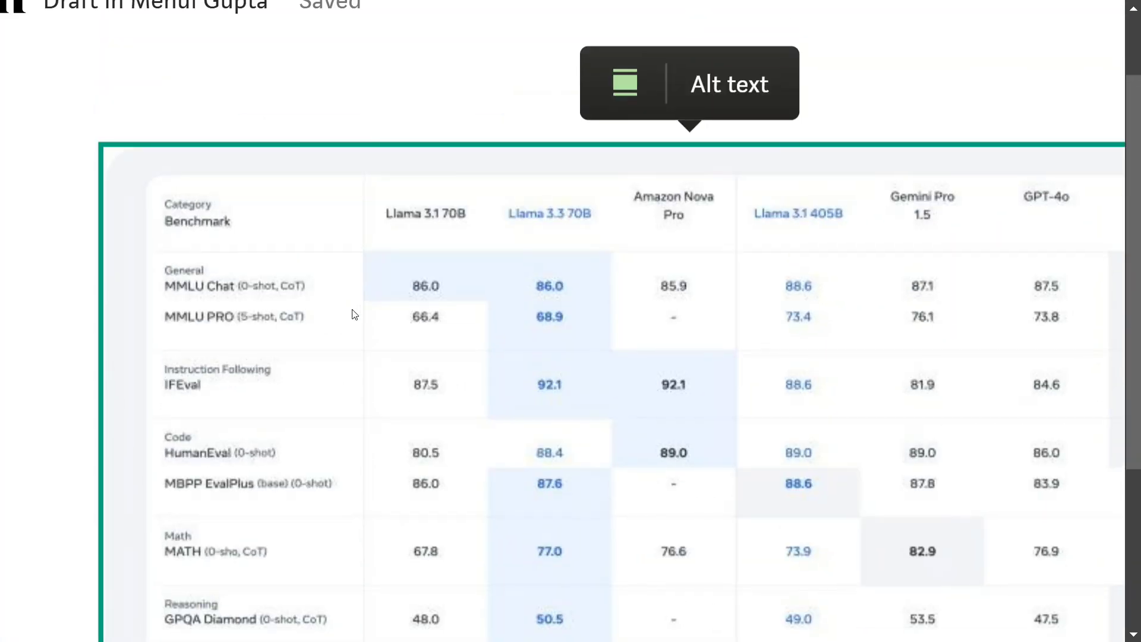
scroll(353, 314, "down", 1)
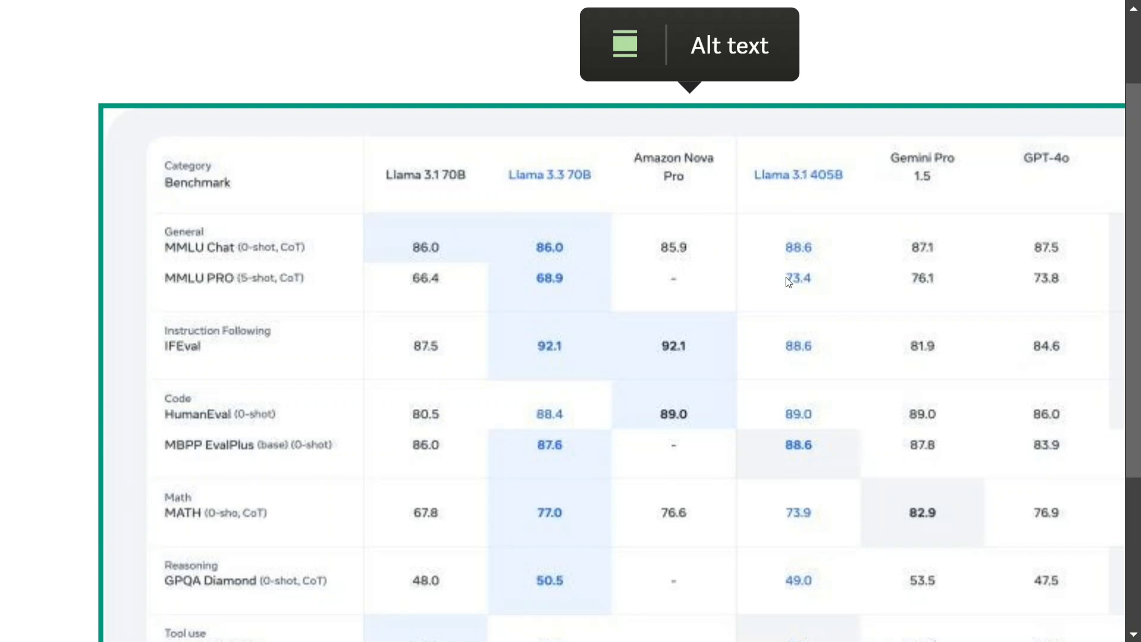
scroll(786, 278, "down", 3)
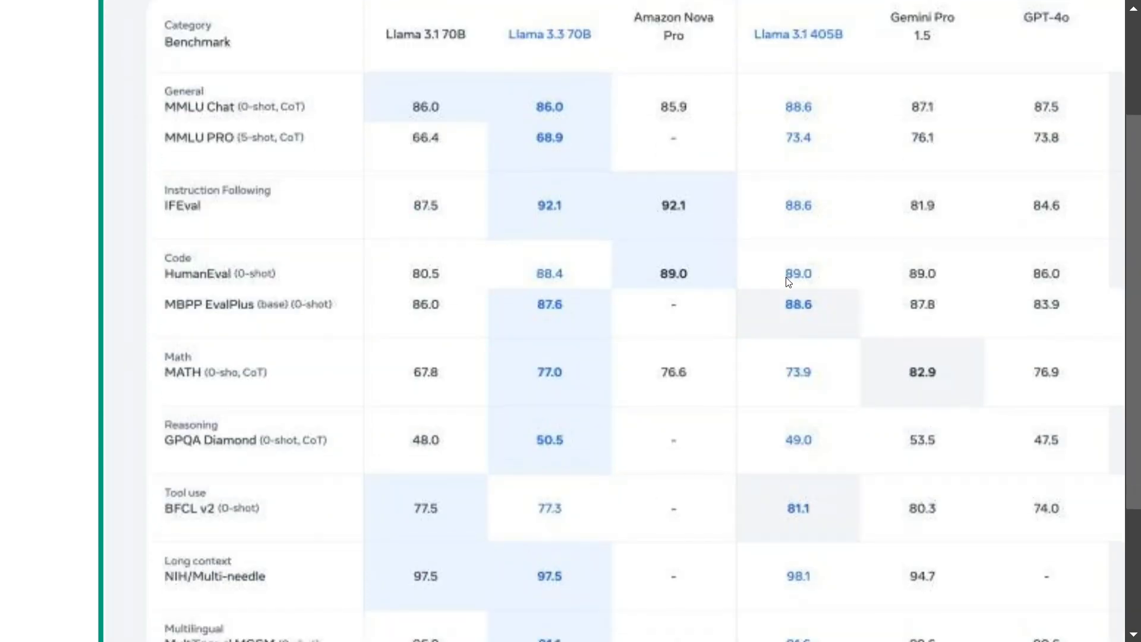
scroll(786, 278, "up", 3)
scroll(786, 277, "down", 1)
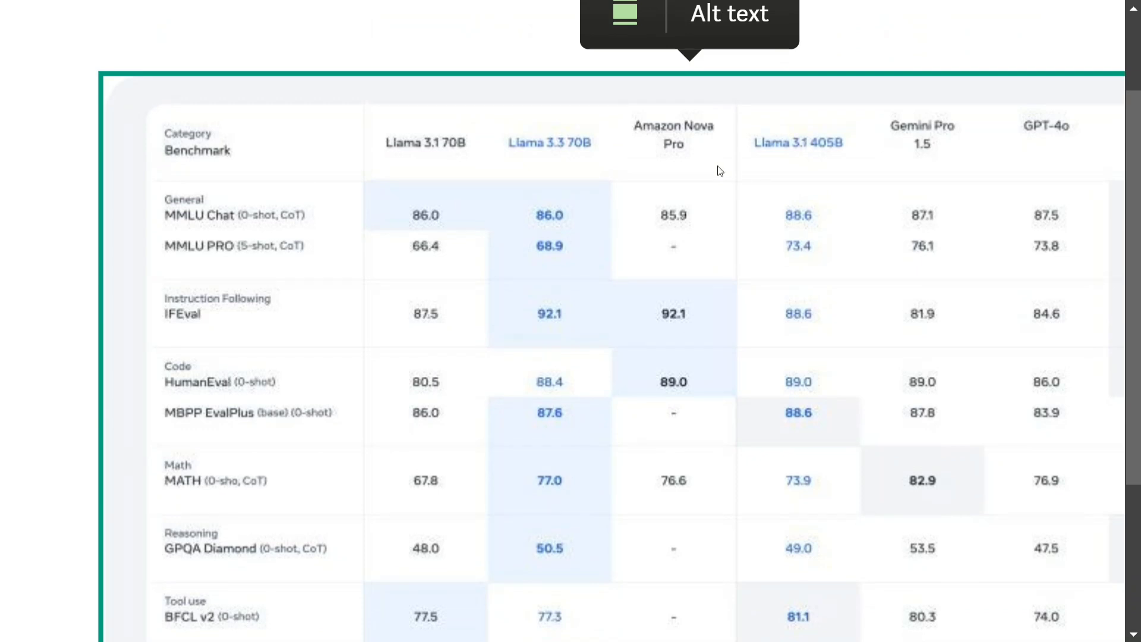
scroll(533, 304, "down", 1)
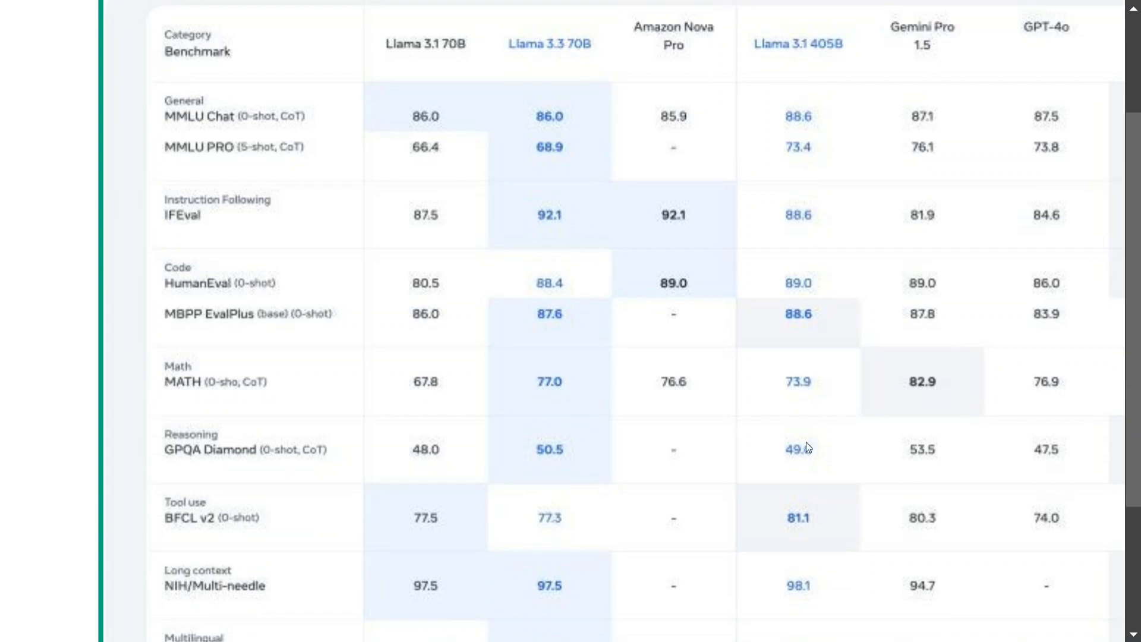
scroll(806, 446, "down", 2)
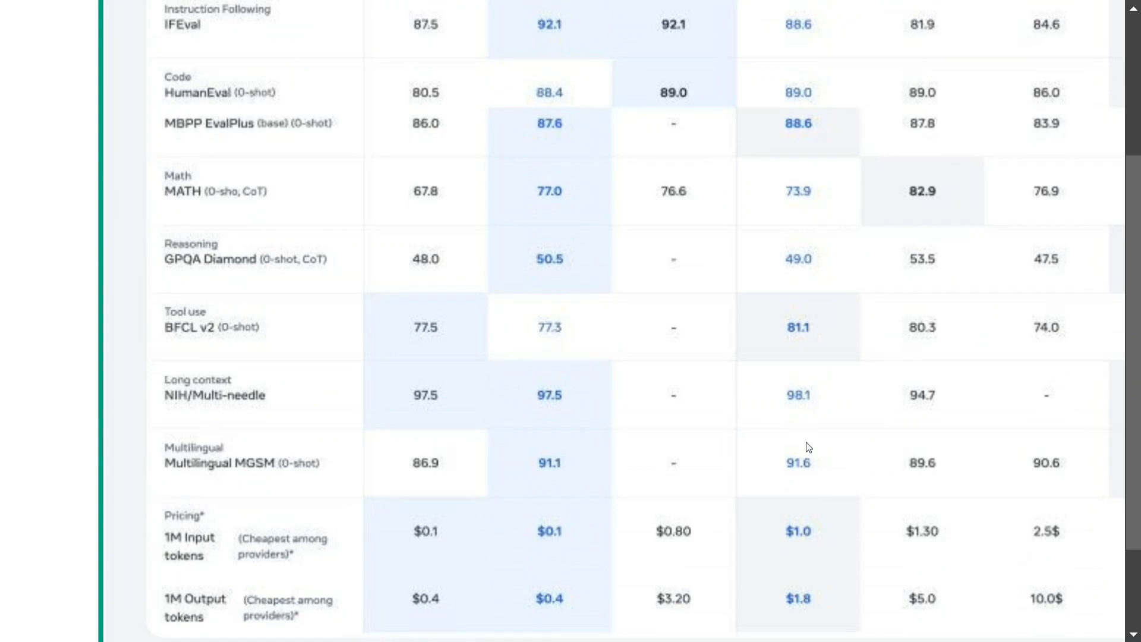
Step: Exit full screen after reviewing the benchmark table's pricing rows
key("F11")
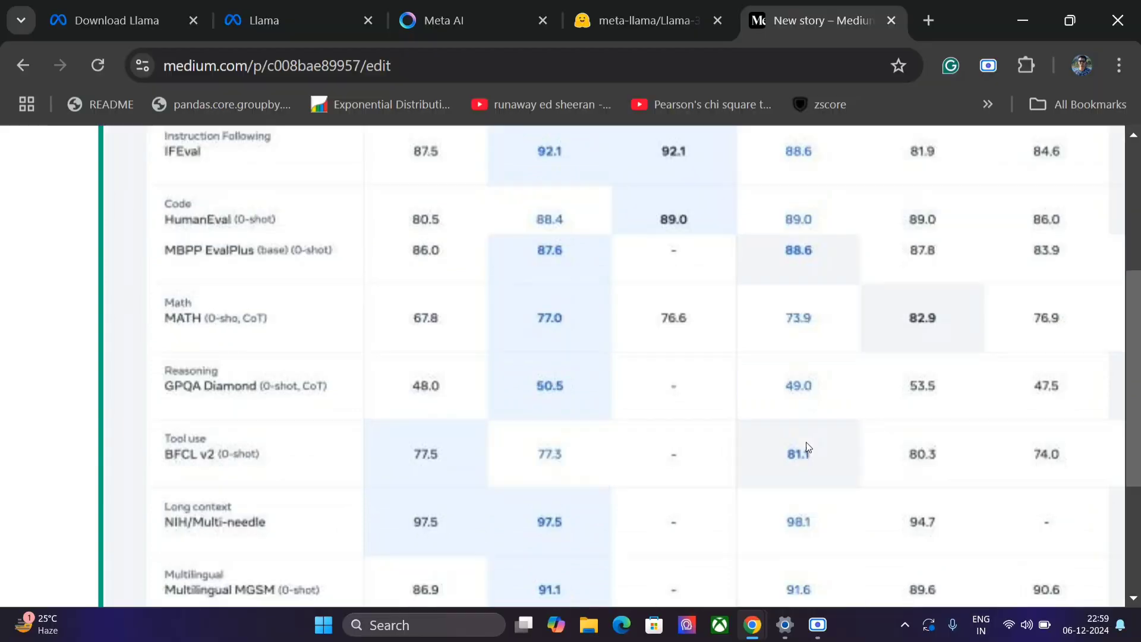
Step: Show the llama.com Llama model cards page in full screen
left_click(267, 19)
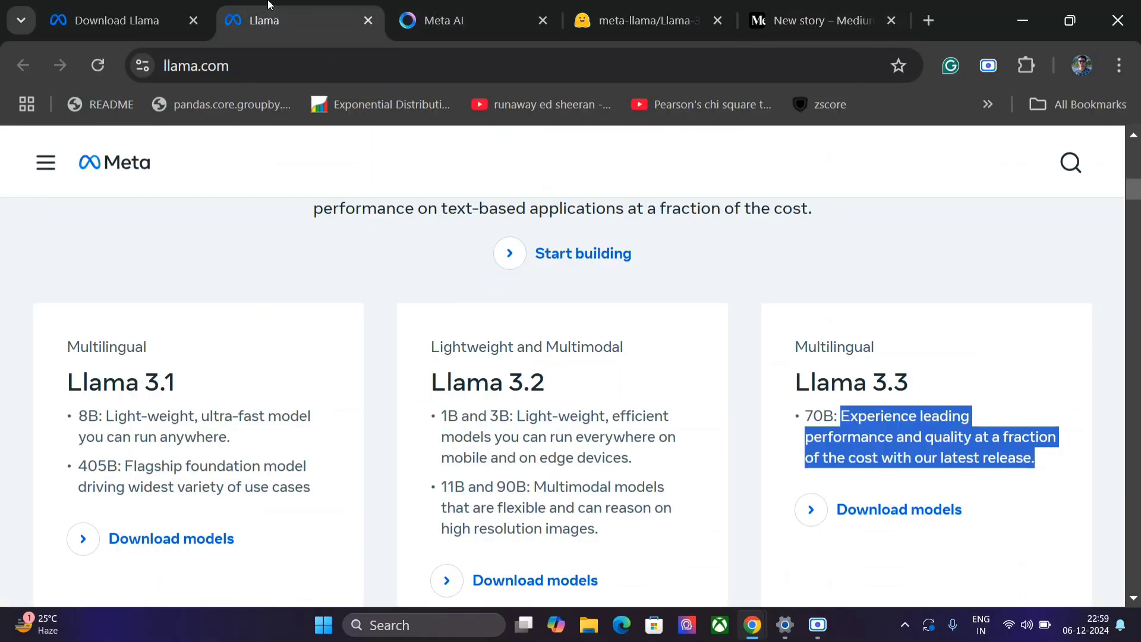
key("F11")
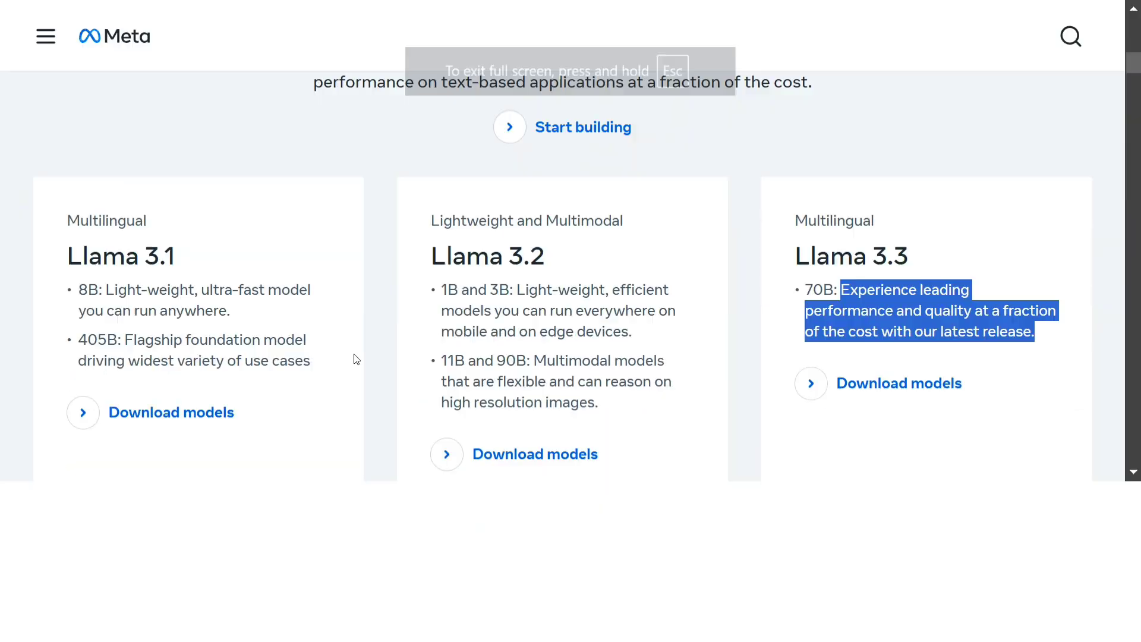